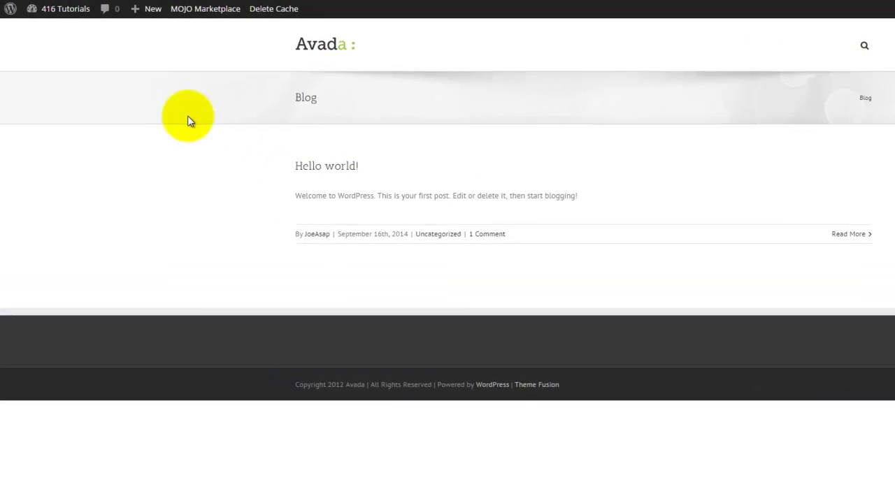
Go to the admin dashboard and open Avada Theme Options at the General section.
{"action": "left_click", "coordinate": [50, 33]}
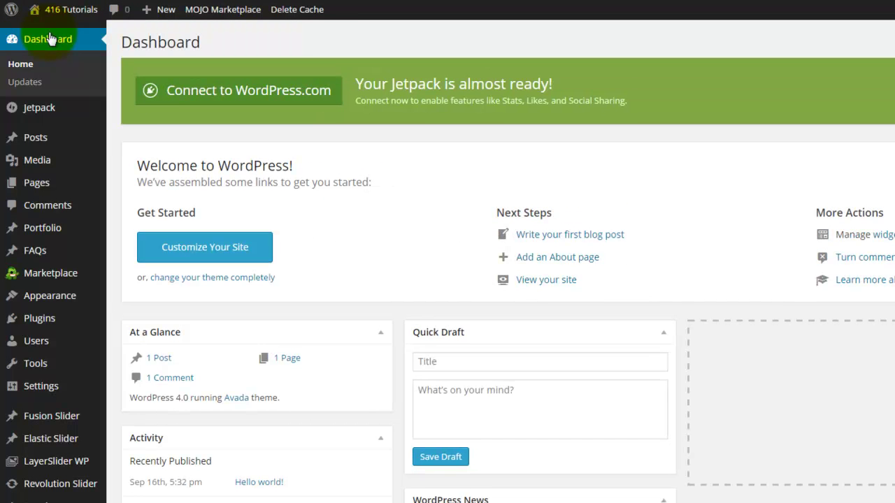
{"action": "mouse_move", "coordinate": [49, 296]}
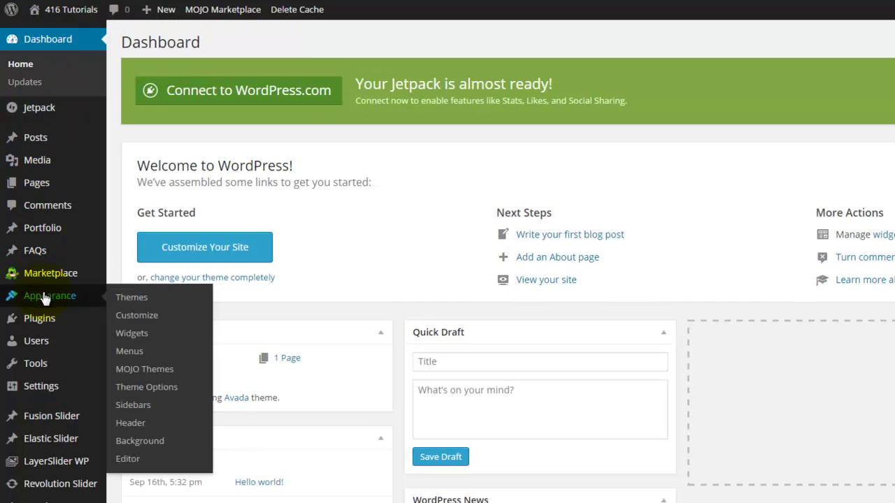
{"action": "left_click", "coordinate": [134, 392]}
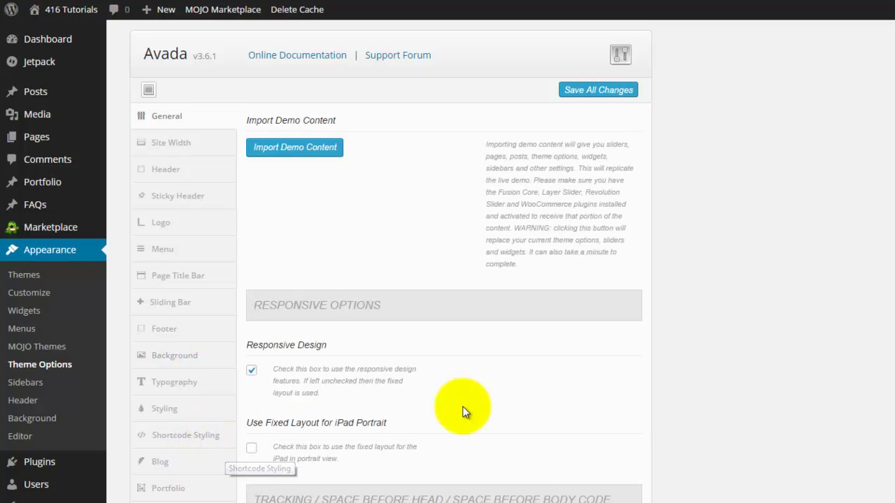
{"action": "scroll", "coordinate": [465, 409], "scroll_direction": "down", "scroll_amount": 2}
{"action": "scroll", "coordinate": [482, 403], "scroll_direction": "down", "scroll_amount": 2}
{"action": "scroll", "coordinate": [483, 402], "scroll_direction": "down", "scroll_amount": 1}
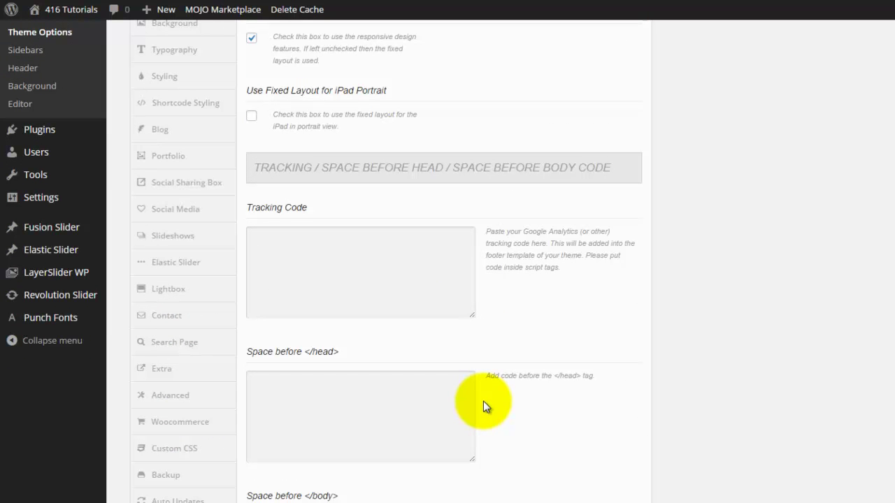
{"action": "scroll", "coordinate": [486, 402], "scroll_direction": "up", "scroll_amount": 4}
{"action": "scroll", "coordinate": [487, 397], "scroll_direction": "up", "scroll_amount": 1}
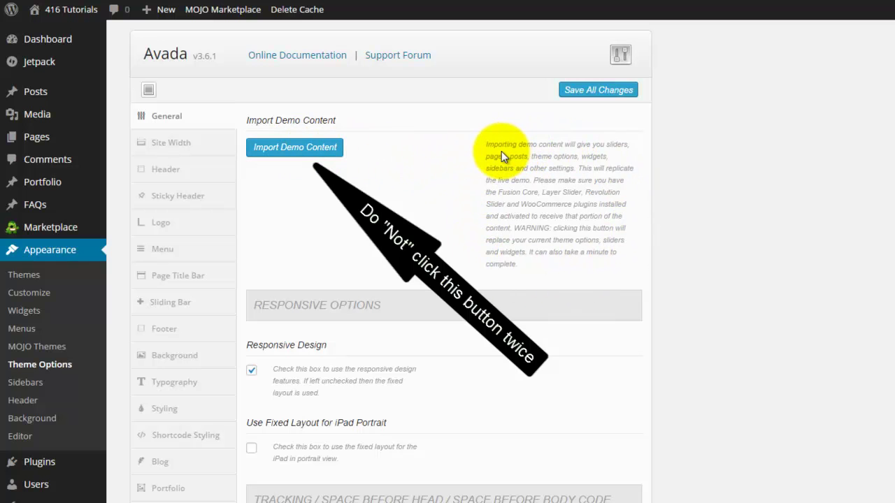
Import the Avada demo content, confirming that it replaces the current settings.
{"action": "left_click", "coordinate": [290, 153]}
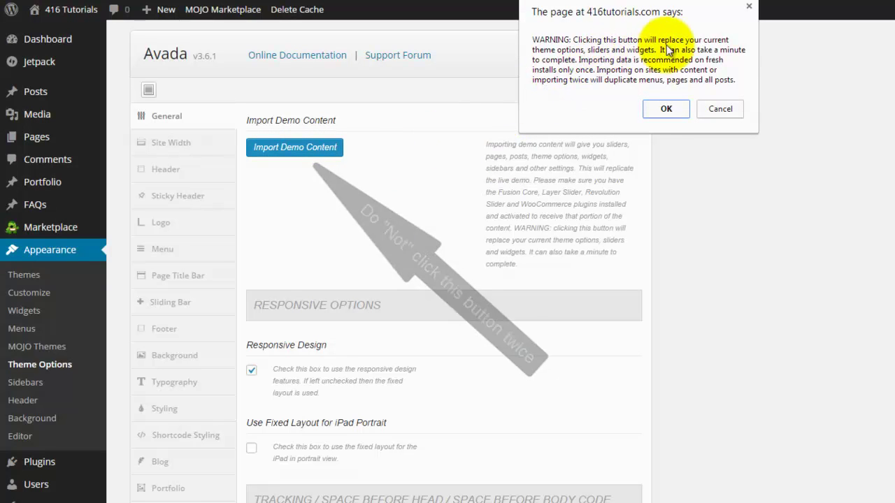
{"action": "left_click", "coordinate": [665, 109]}
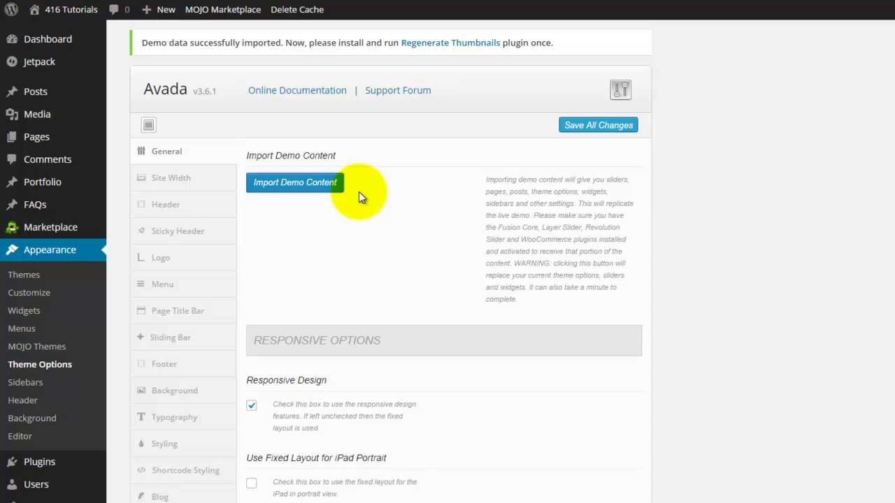
Install Regenerate Thumbnails 2.2.4 from the notice link and activate the plugin.
{"action": "left_click", "coordinate": [430, 44]}
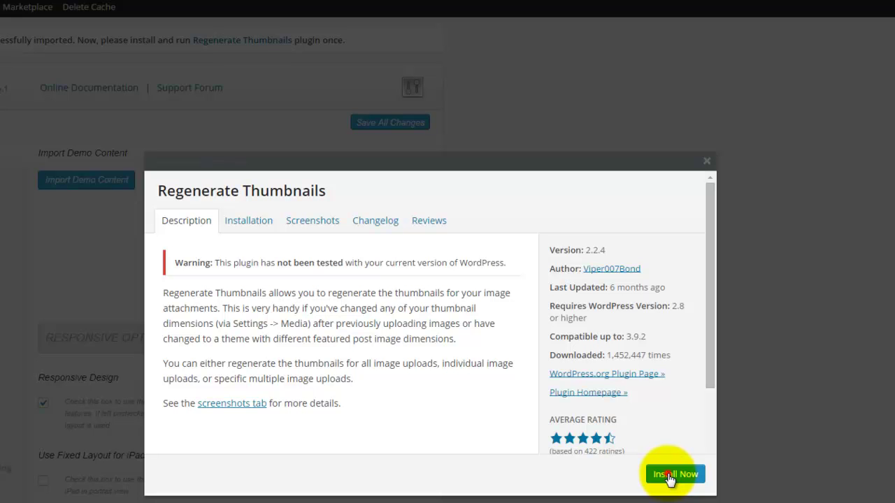
{"action": "left_click", "coordinate": [669, 477]}
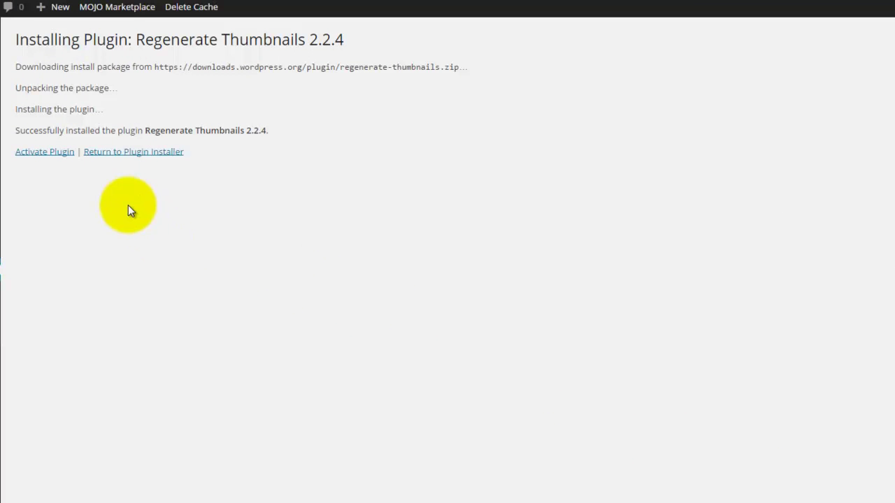
{"action": "left_click", "coordinate": [47, 154]}
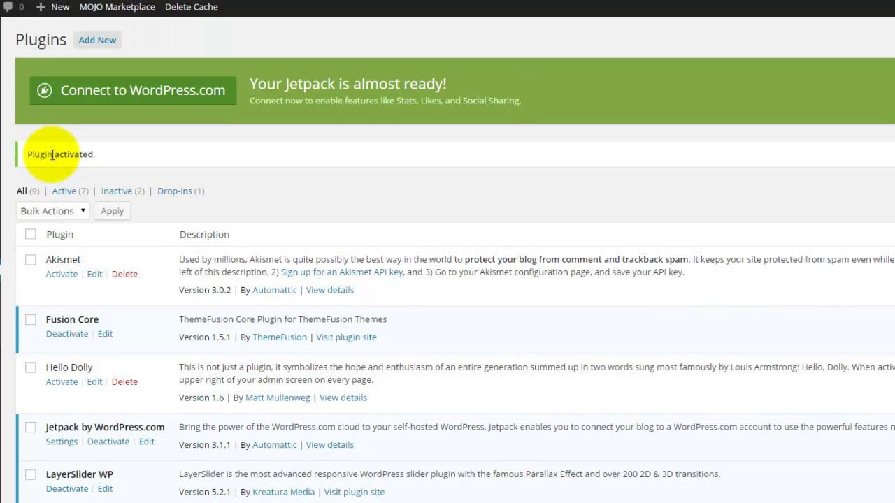
Scroll the Plugins list to confirm Regenerate Thumbnails is active, then return to the top.
{"action": "scroll", "coordinate": [89, 230], "scroll_direction": "down", "scroll_amount": 3}
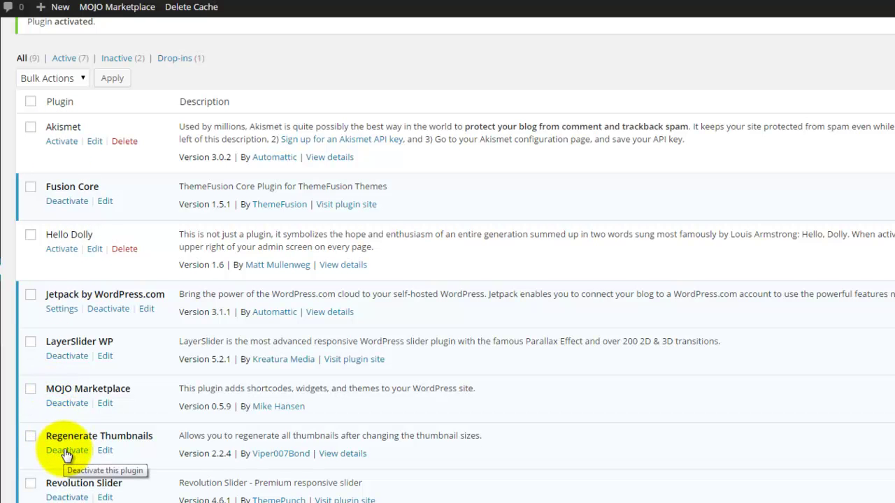
{"action": "scroll", "coordinate": [74, 289], "scroll_direction": "up", "scroll_amount": 4}
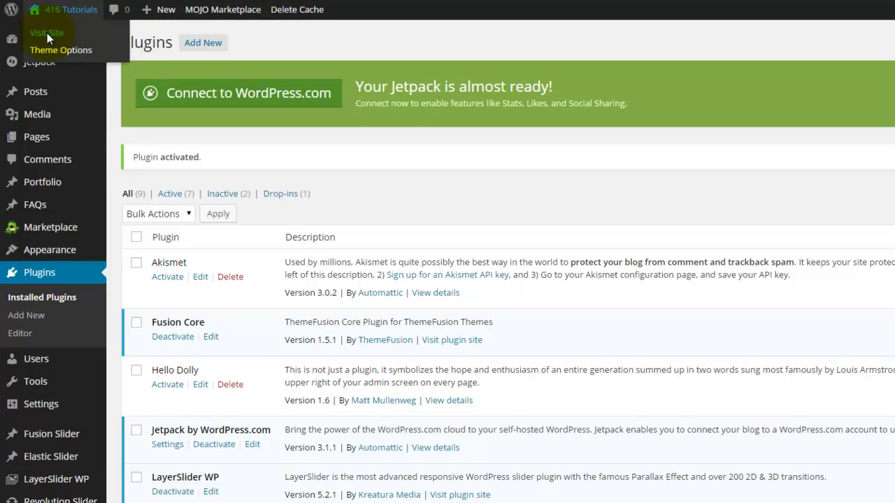
Visit the live site and scroll the Avada demo home page down to the statistics counters.
{"action": "left_click", "coordinate": [46, 33]}
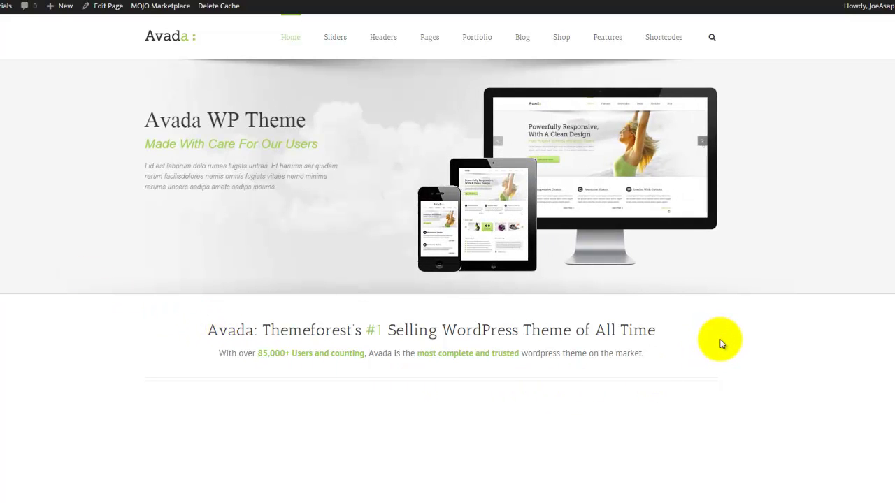
{"action": "scroll", "coordinate": [722, 343], "scroll_direction": "down", "scroll_amount": 5}
{"action": "scroll", "coordinate": [722, 343], "scroll_direction": "down", "scroll_amount": 3}
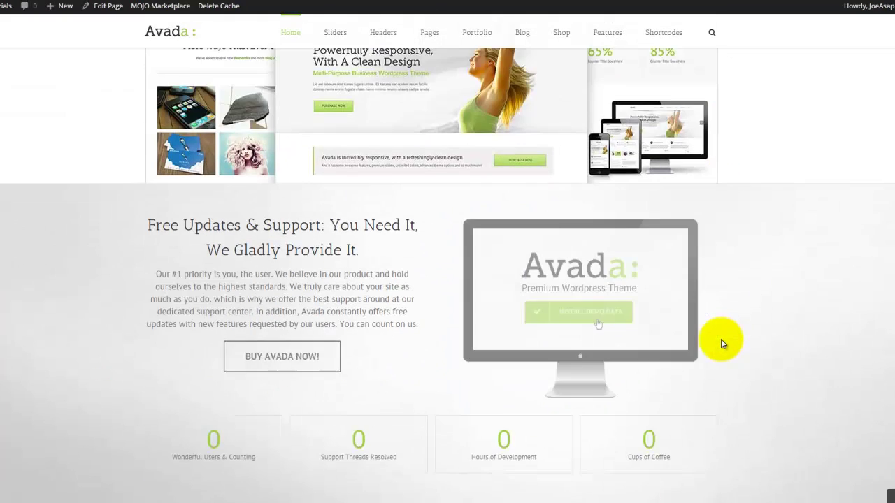
{"action": "scroll", "coordinate": [721, 339], "scroll_direction": "down", "scroll_amount": 3}
{"action": "scroll", "coordinate": [718, 336], "scroll_direction": "down", "scroll_amount": 2}
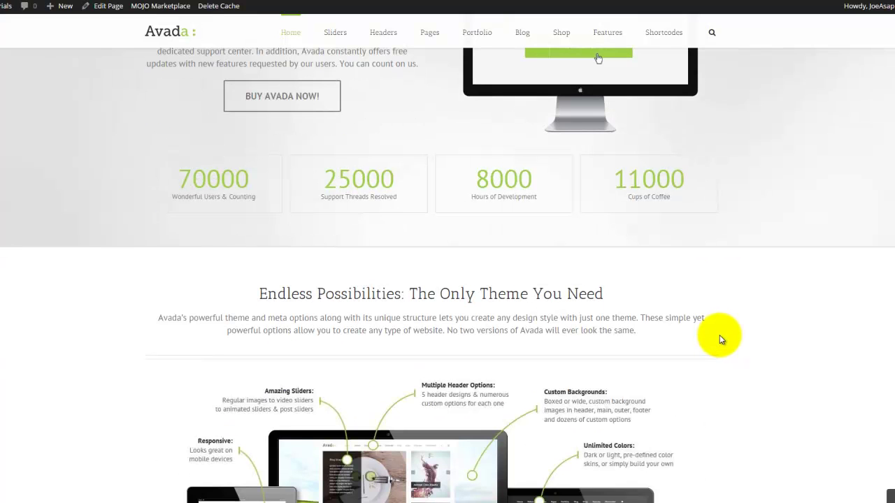
{"action": "scroll", "coordinate": [720, 335], "scroll_direction": "down", "scroll_amount": 2}
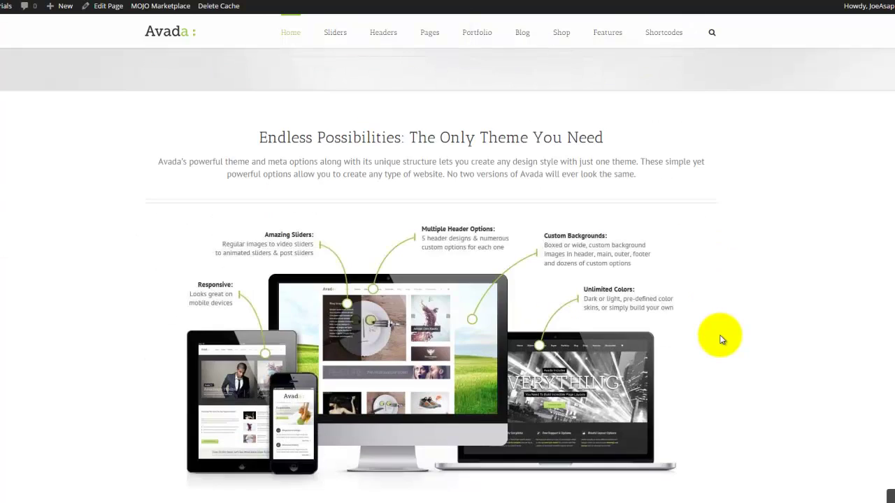
{"action": "scroll", "coordinate": [723, 337], "scroll_direction": "up", "scroll_amount": 2}
{"action": "scroll", "coordinate": [723, 336], "scroll_direction": "up", "scroll_amount": 3}
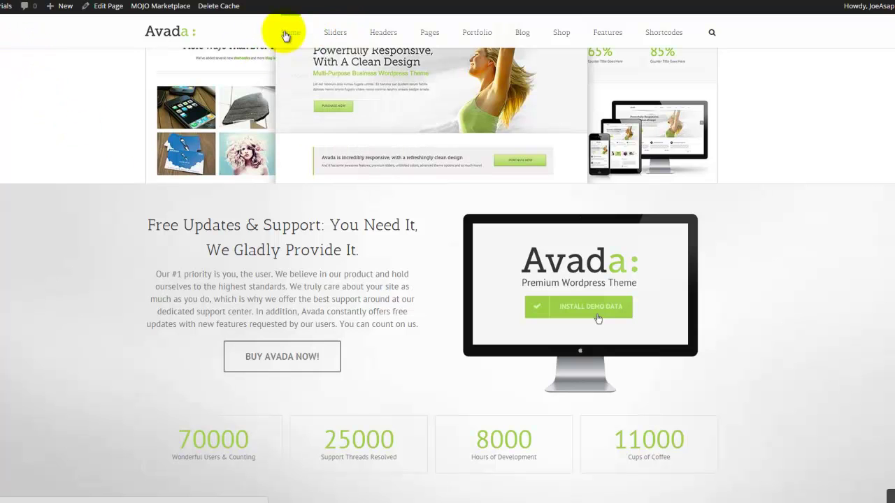
Open the Home Version 7 demo page from the Home menu and scroll through it.
{"action": "scroll", "coordinate": [309, 114], "scroll_direction": "up", "scroll_amount": 5}
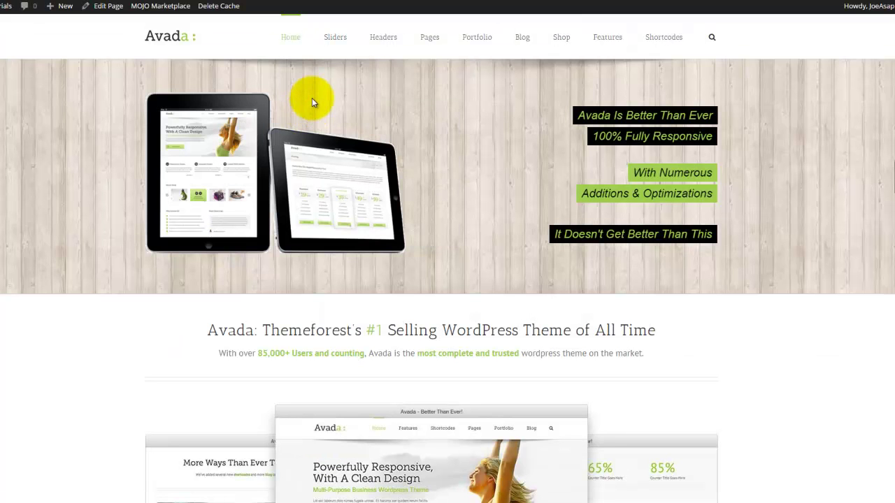
{"action": "mouse_move", "coordinate": [290, 32]}
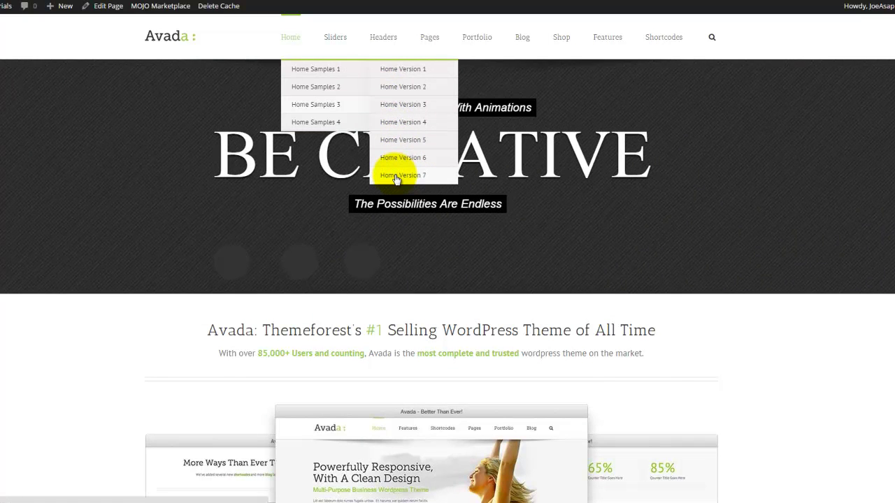
{"action": "left_click", "coordinate": [395, 176]}
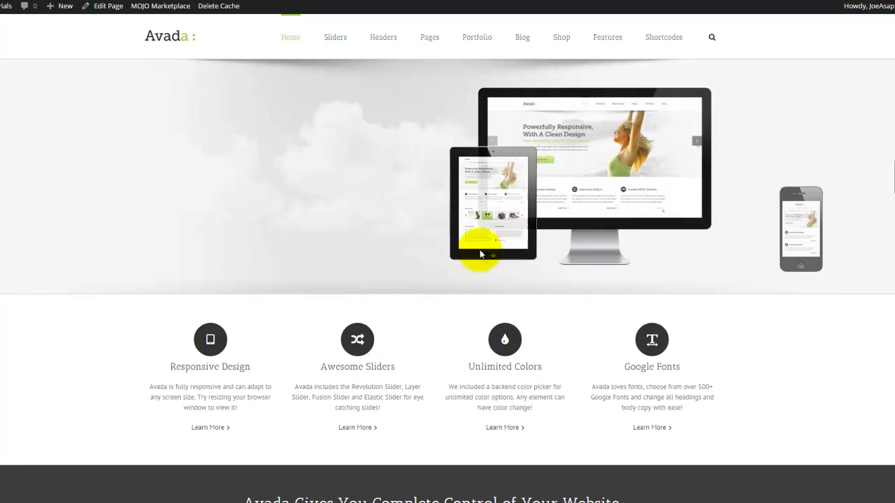
{"action": "scroll", "coordinate": [694, 259], "scroll_direction": "down", "scroll_amount": 5}
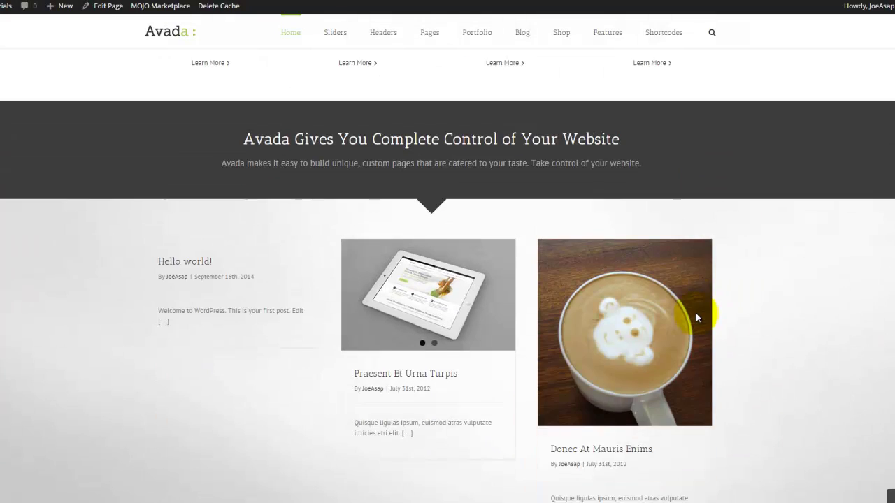
{"action": "scroll", "coordinate": [696, 316], "scroll_direction": "down", "scroll_amount": 2}
{"action": "scroll", "coordinate": [696, 314], "scroll_direction": "down", "scroll_amount": 2}
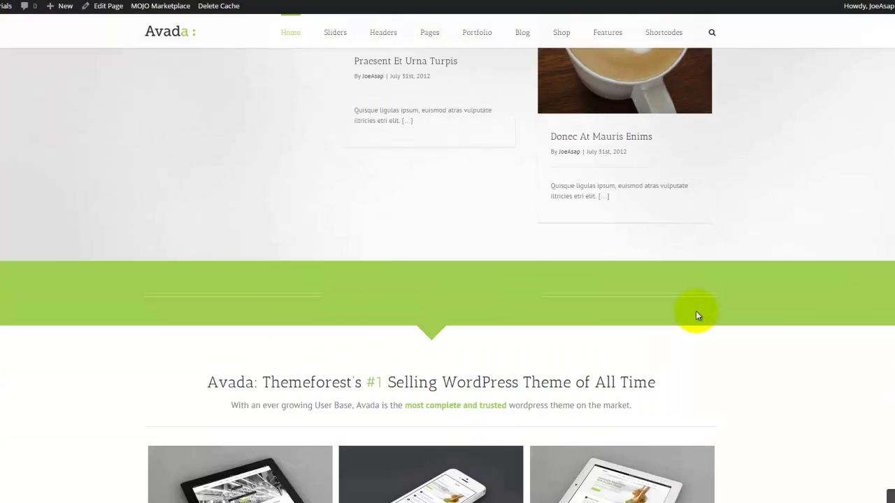
{"action": "scroll", "coordinate": [695, 313], "scroll_direction": "down", "scroll_amount": 2}
{"action": "scroll", "coordinate": [696, 314], "scroll_direction": "down", "scroll_amount": 1}
{"action": "scroll", "coordinate": [696, 314], "scroll_direction": "down", "scroll_amount": 1}
{"action": "scroll", "coordinate": [696, 314], "scroll_direction": "down", "scroll_amount": 1}
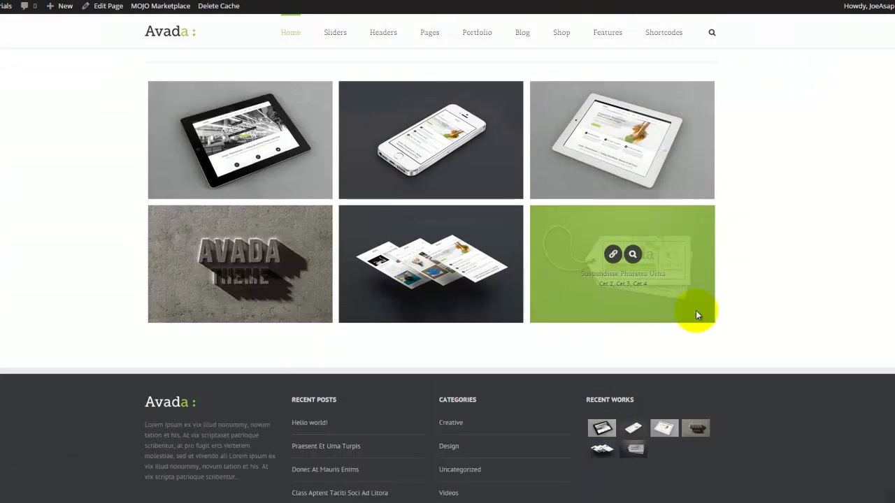
{"action": "scroll", "coordinate": [696, 313], "scroll_direction": "down", "scroll_amount": 2}
{"action": "scroll", "coordinate": [696, 307], "scroll_direction": "up", "scroll_amount": 6}
{"action": "scroll", "coordinate": [703, 300], "scroll_direction": "up", "scroll_amount": 4}
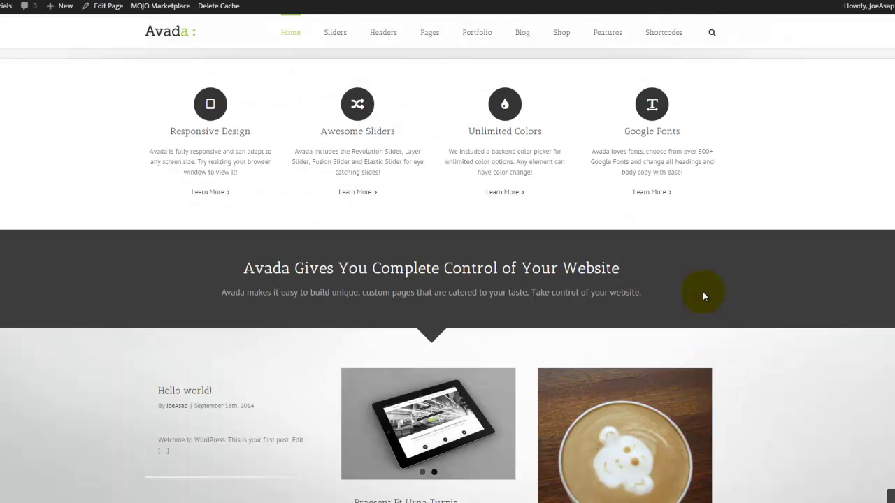
{"action": "scroll", "coordinate": [703, 294], "scroll_direction": "up", "scroll_amount": 3}
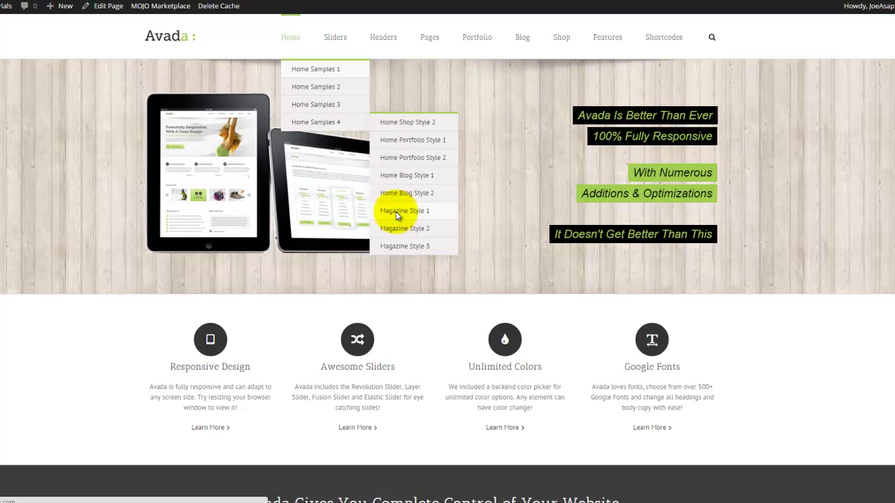
Open Magazine Style 1 under Home Samples 4 and scroll down and back up the page.
{"action": "left_click", "coordinate": [395, 211]}
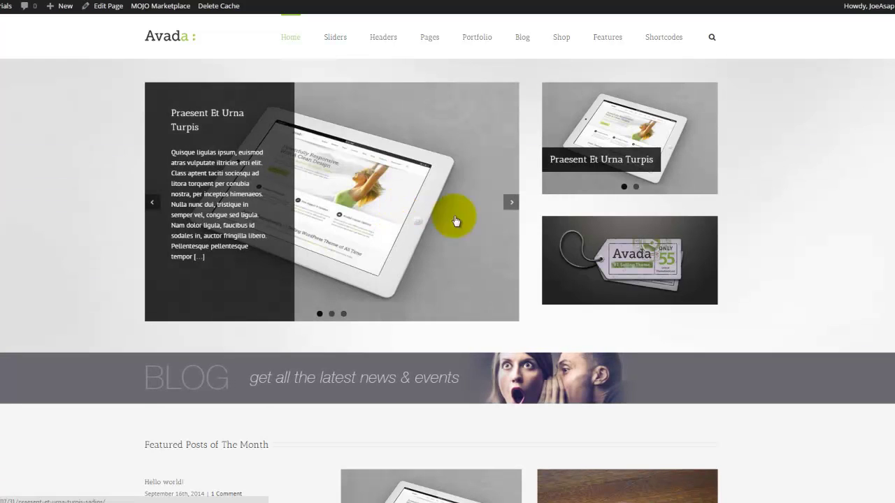
{"action": "scroll", "coordinate": [754, 268], "scroll_direction": "down", "scroll_amount": 3}
{"action": "scroll", "coordinate": [753, 267], "scroll_direction": "down", "scroll_amount": 2}
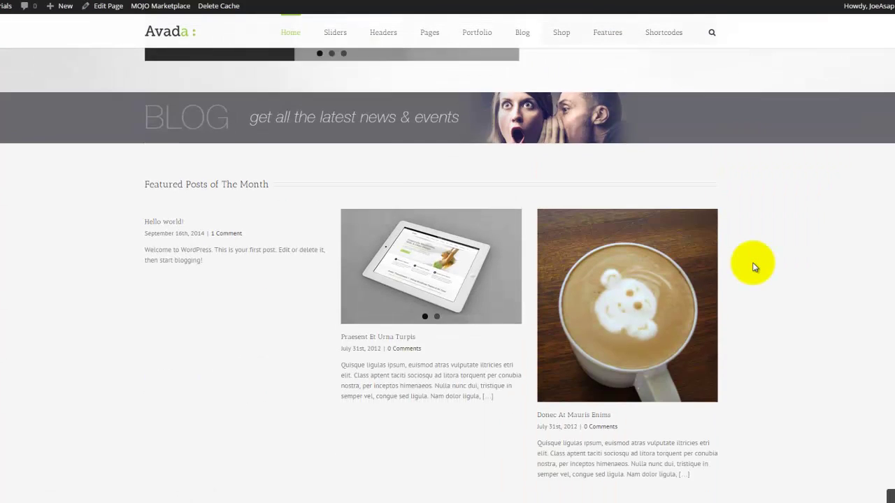
{"action": "scroll", "coordinate": [753, 267], "scroll_direction": "down", "scroll_amount": 2}
{"action": "scroll", "coordinate": [753, 268], "scroll_direction": "down", "scroll_amount": 4}
{"action": "scroll", "coordinate": [754, 267], "scroll_direction": "down", "scroll_amount": 1}
{"action": "scroll", "coordinate": [754, 267], "scroll_direction": "down", "scroll_amount": 4}
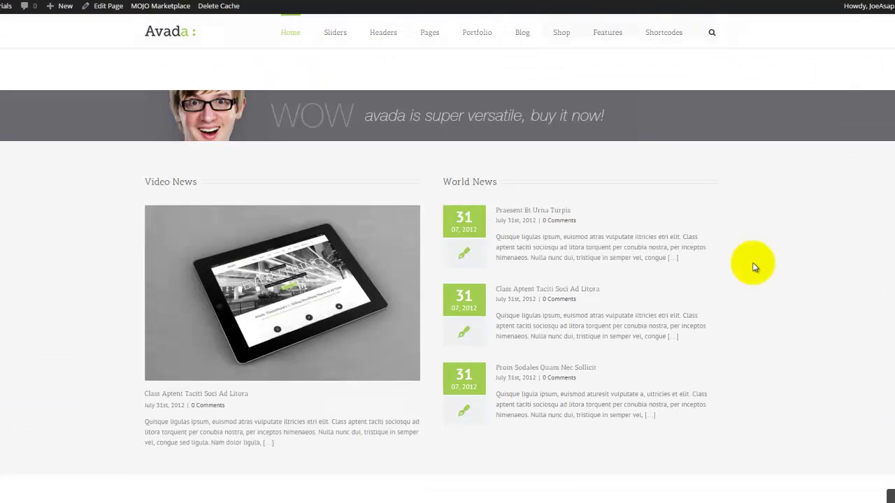
{"action": "scroll", "coordinate": [754, 267], "scroll_direction": "down", "scroll_amount": 2}
{"action": "scroll", "coordinate": [753, 267], "scroll_direction": "down", "scroll_amount": 3}
{"action": "scroll", "coordinate": [754, 265], "scroll_direction": "down", "scroll_amount": 2}
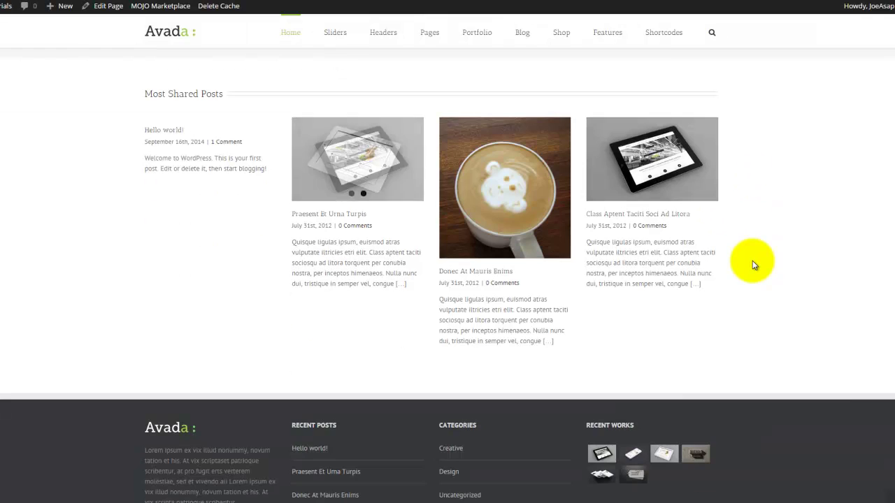
{"action": "scroll", "coordinate": [754, 264], "scroll_direction": "up", "scroll_amount": 4}
{"action": "scroll", "coordinate": [753, 262], "scroll_direction": "up", "scroll_amount": 3}
{"action": "scroll", "coordinate": [753, 260], "scroll_direction": "up", "scroll_amount": 3}
{"action": "scroll", "coordinate": [754, 260], "scroll_direction": "up", "scroll_amount": 5}
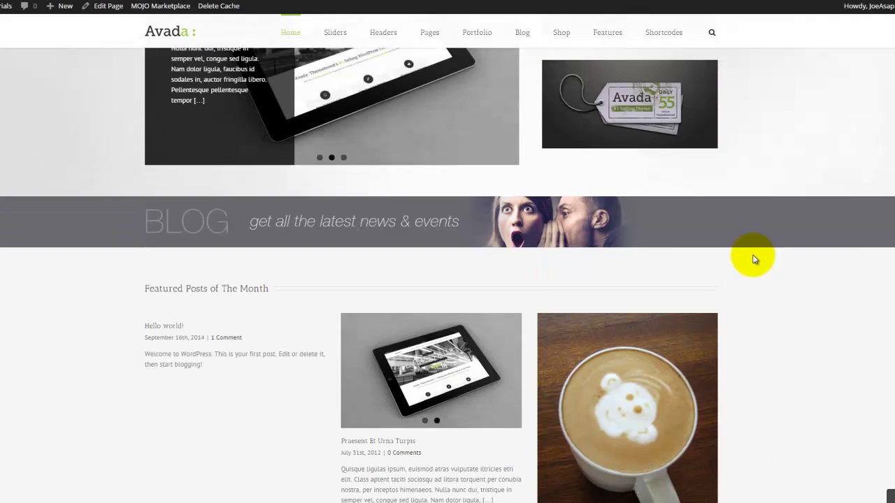
{"action": "scroll", "coordinate": [751, 256], "scroll_direction": "up", "scroll_amount": 1}
{"action": "scroll", "coordinate": [745, 254], "scroll_direction": "up", "scroll_amount": 1}
{"action": "scroll", "coordinate": [733, 242], "scroll_direction": "up", "scroll_amount": 1}
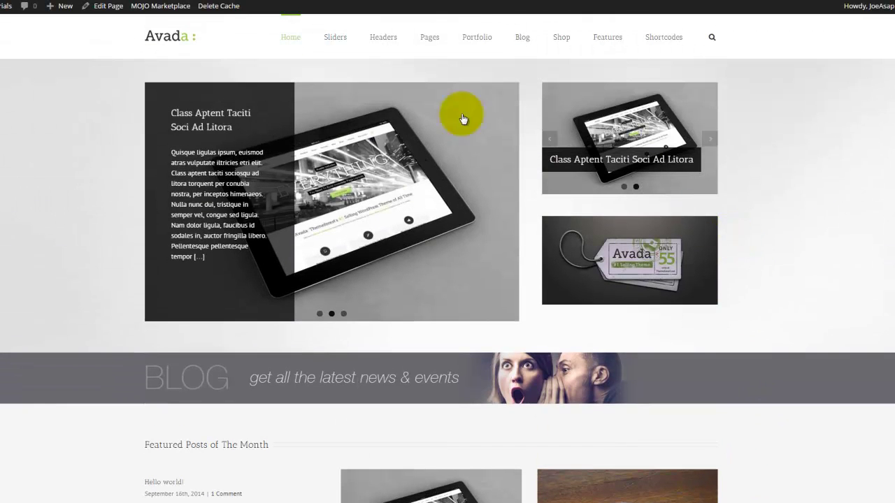
{"action": "mouse_move", "coordinate": [335, 32]}
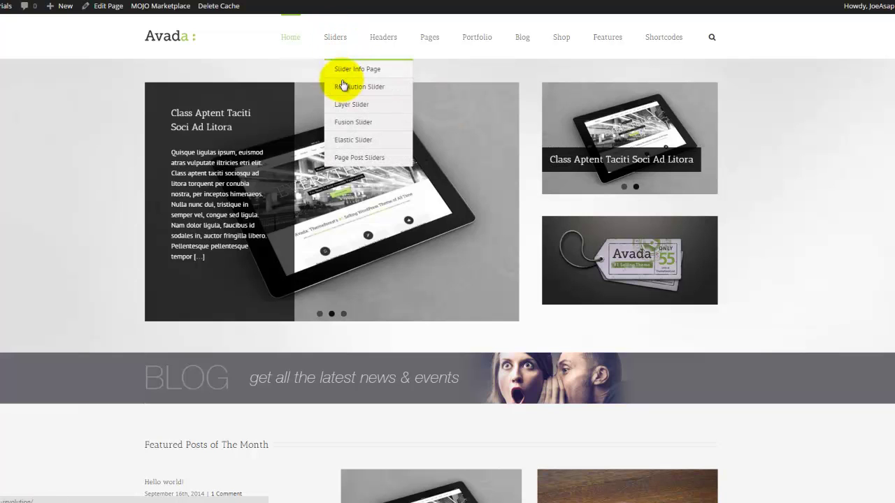
Open the Revolution Slider demo page under Sliders and scroll it briefly.
{"action": "left_click", "coordinate": [349, 89]}
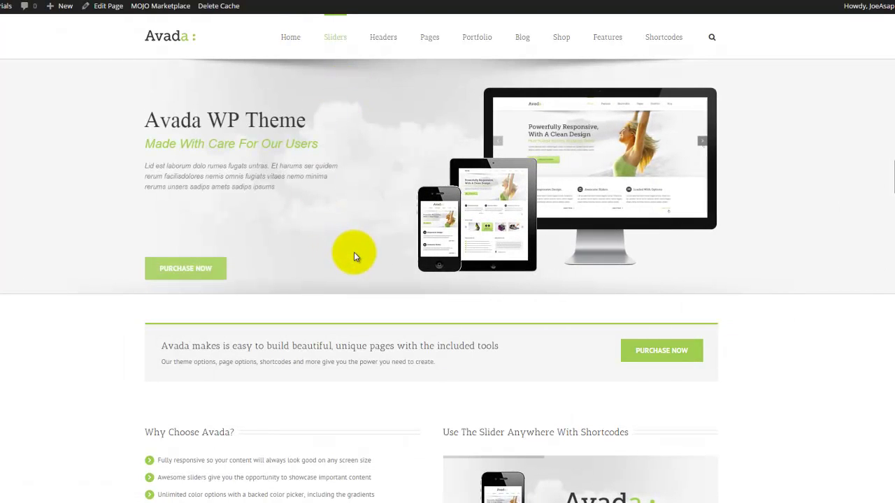
{"action": "scroll", "coordinate": [354, 257], "scroll_direction": "down", "scroll_amount": 5}
{"action": "scroll", "coordinate": [353, 255], "scroll_direction": "up", "scroll_amount": 5}
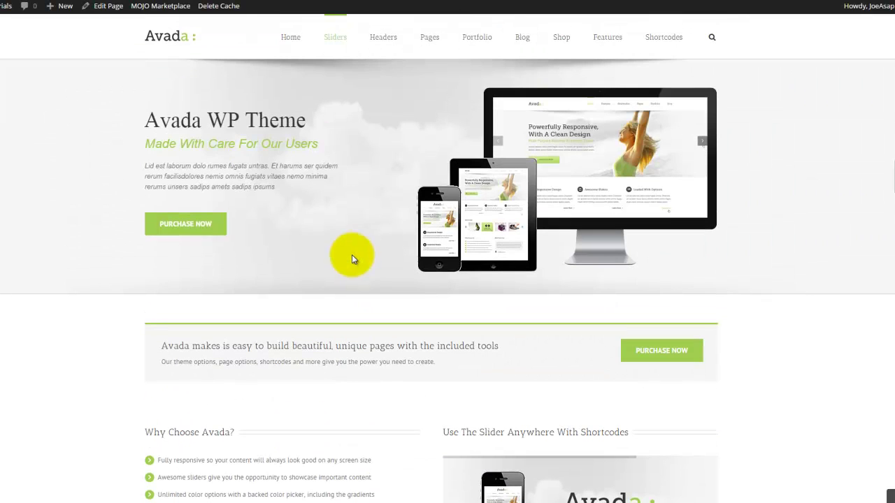